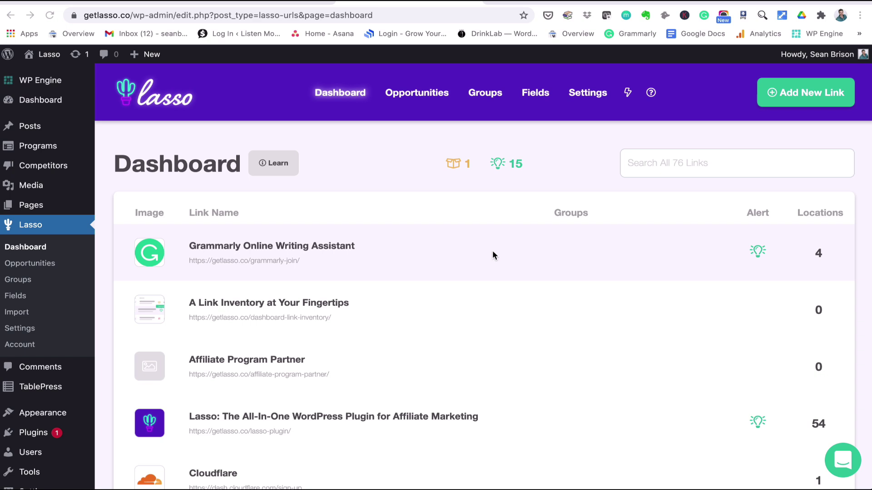
# Step: Open the Grammarly Online Writing Assistant link from the Lasso Dashboard list
pyautogui.click(321, 247)
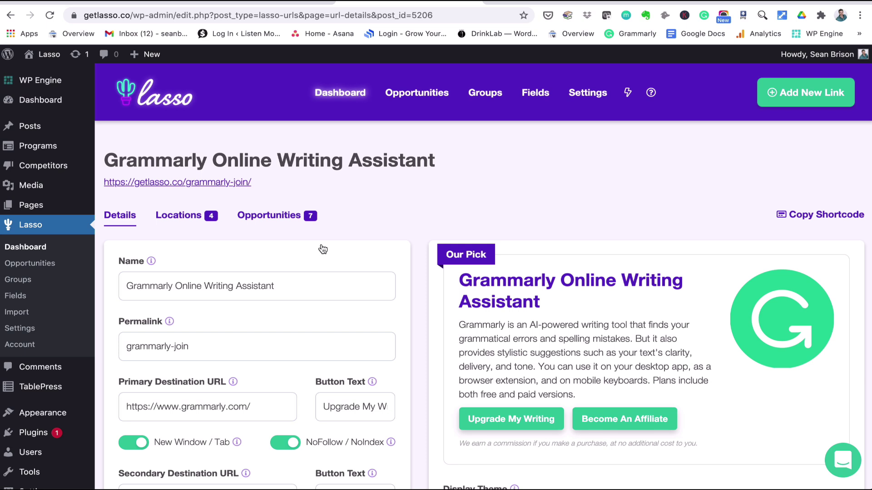
pyautogui.click(277, 286)
pyautogui.doubleClick(276, 287)
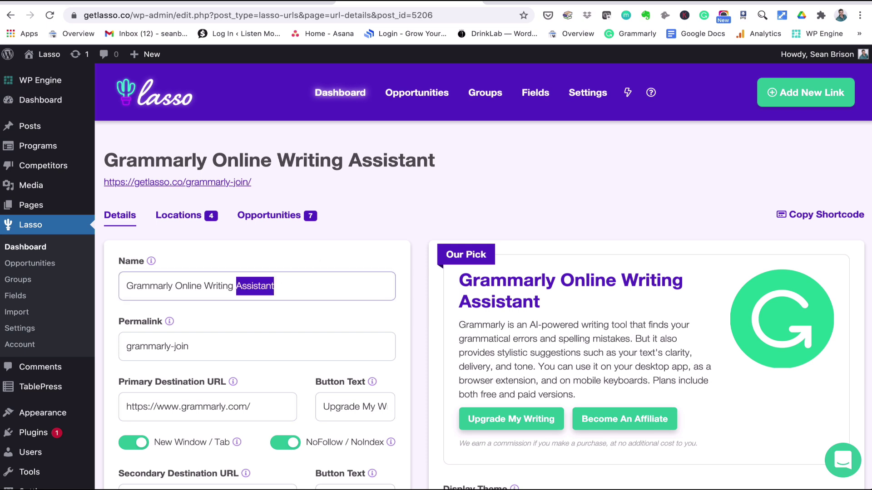
pyautogui.write('aSSISTANGT')
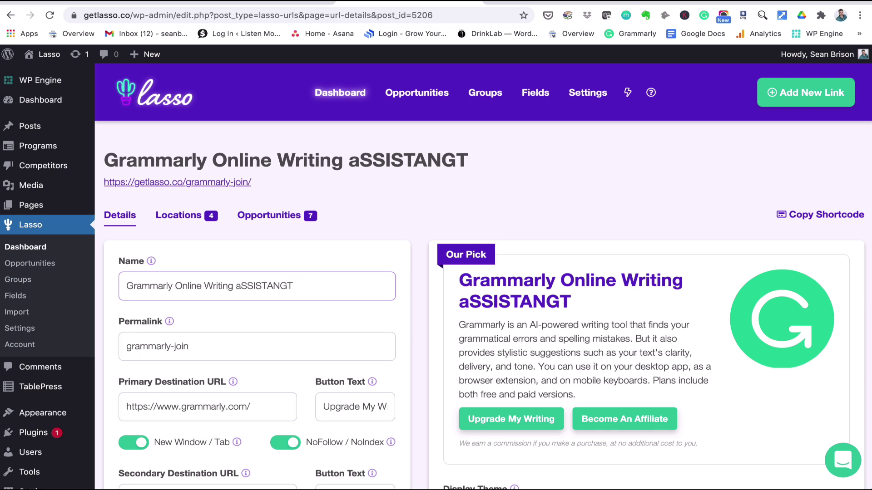
pyautogui.hotkey('shift', 'alt', 'Left')
pyautogui.write('Assis')
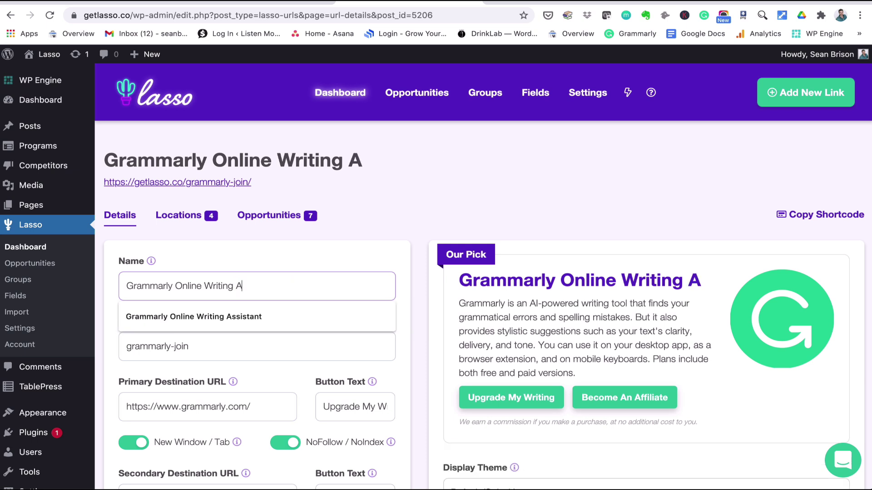
pyautogui.write('tant')
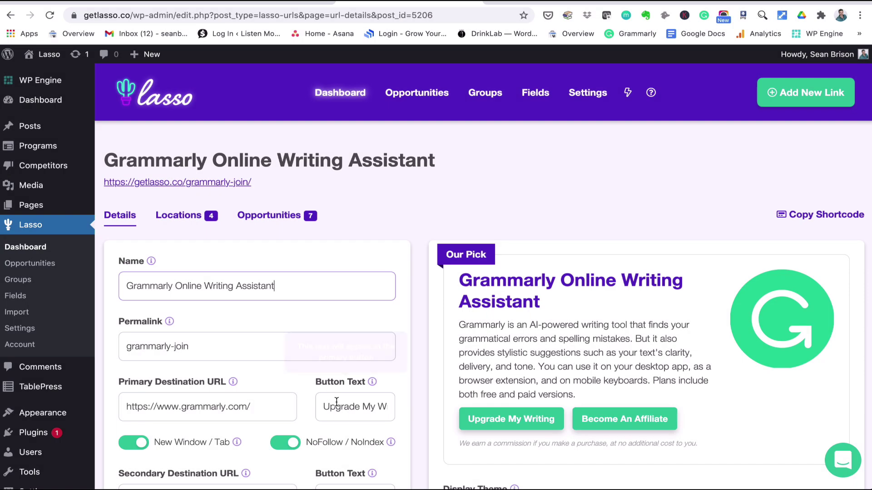
pyautogui.click(347, 410)
pyautogui.press('super+a')
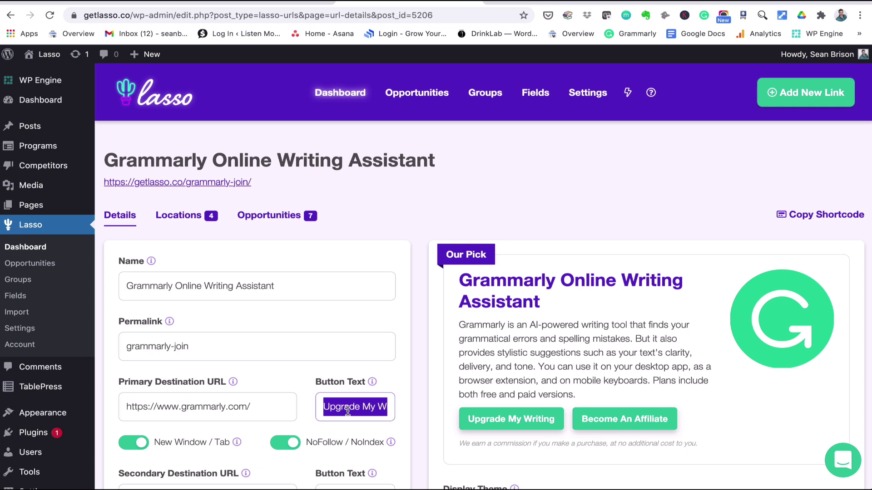
pyautogui.press('BackSpace')
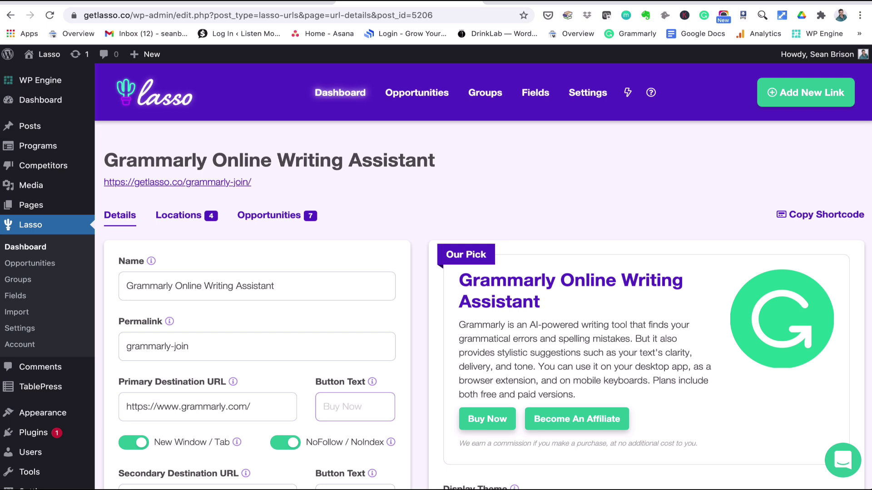
pyautogui.write('Up')
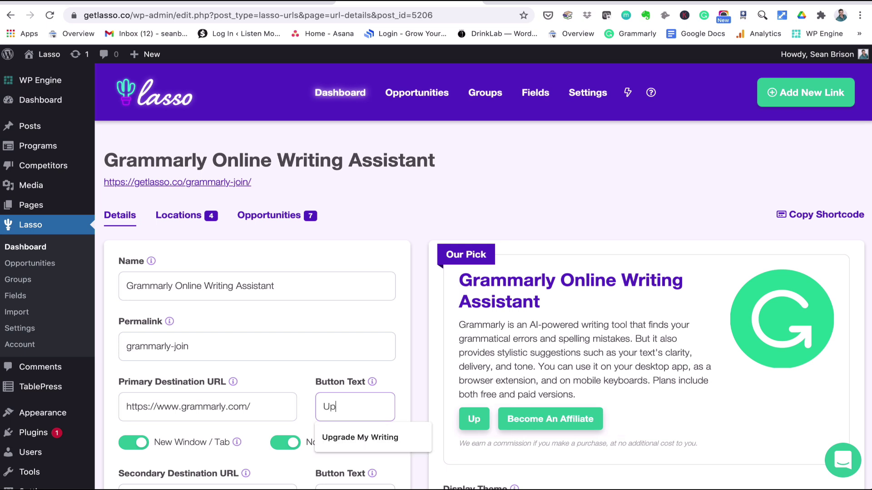
pyautogui.write('grade')
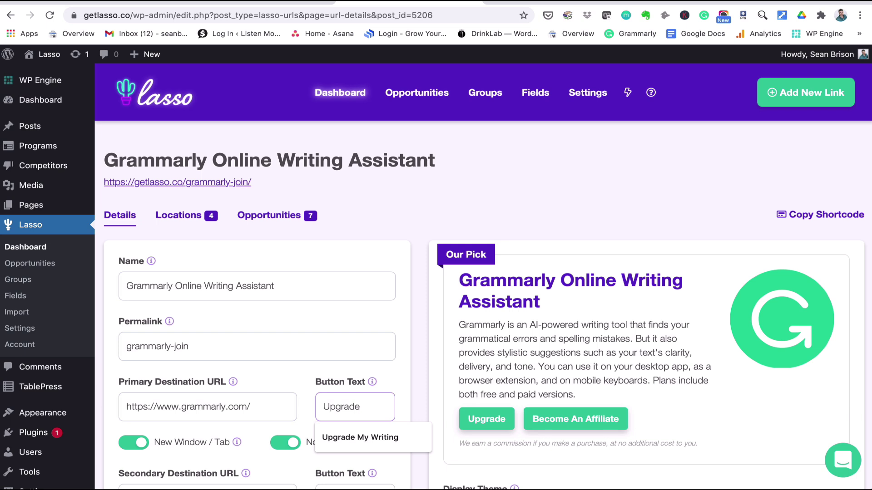
pyautogui.click(362, 437)
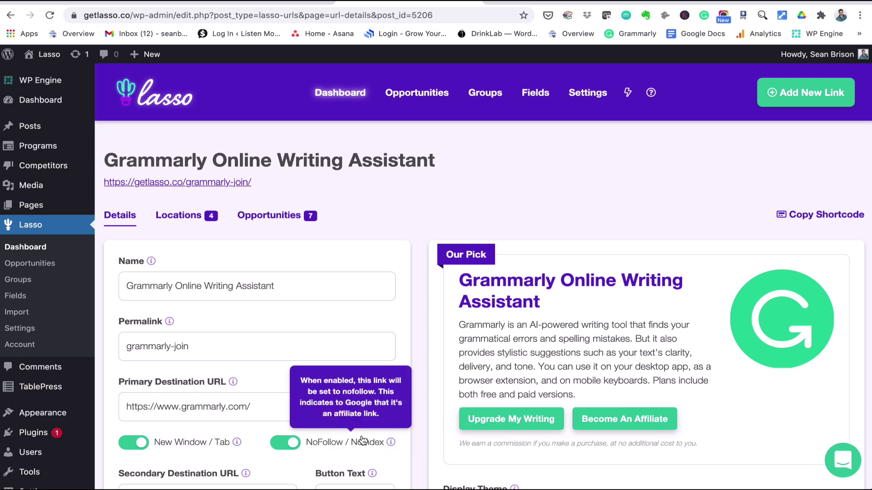
pyautogui.click(416, 442)
pyautogui.scroll(-3, 416, 442)
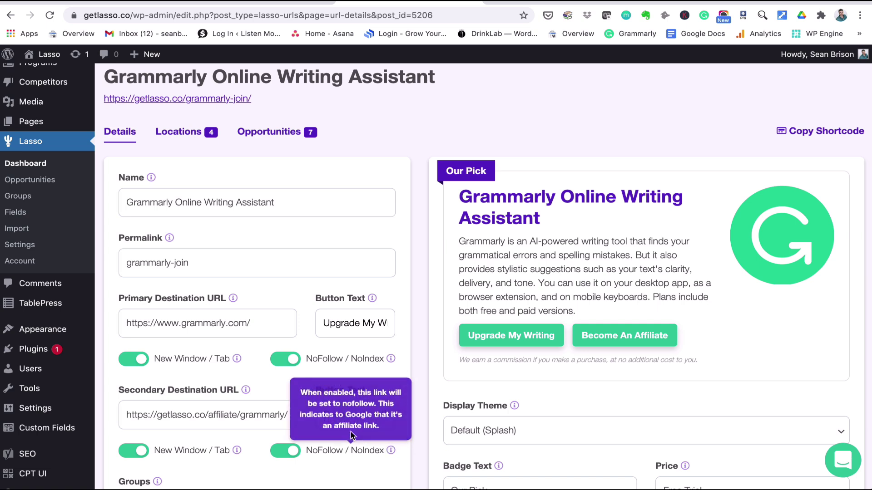
# Step: Replace the secondary button text 'Become An Affiliate' with 'Read My Review', leaving the secondary URL unchanged
pyautogui.click(328, 414)
pyautogui.tripleClick(328, 414)
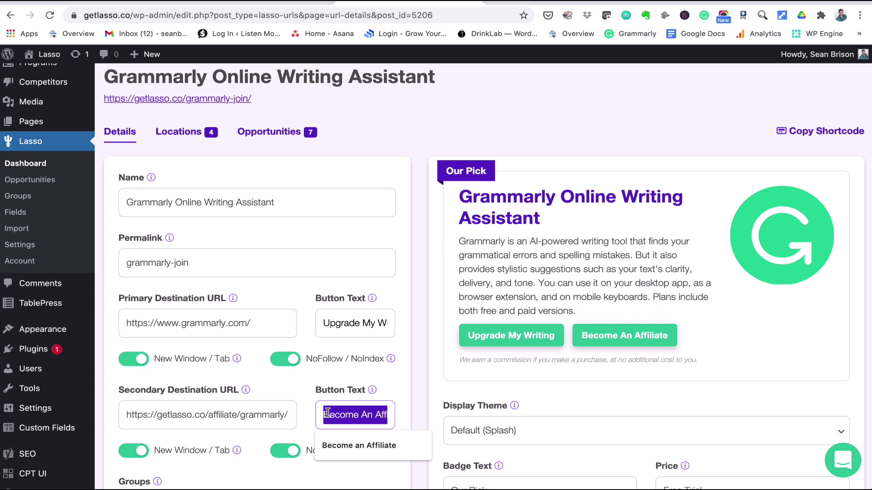
pyautogui.write('Read')
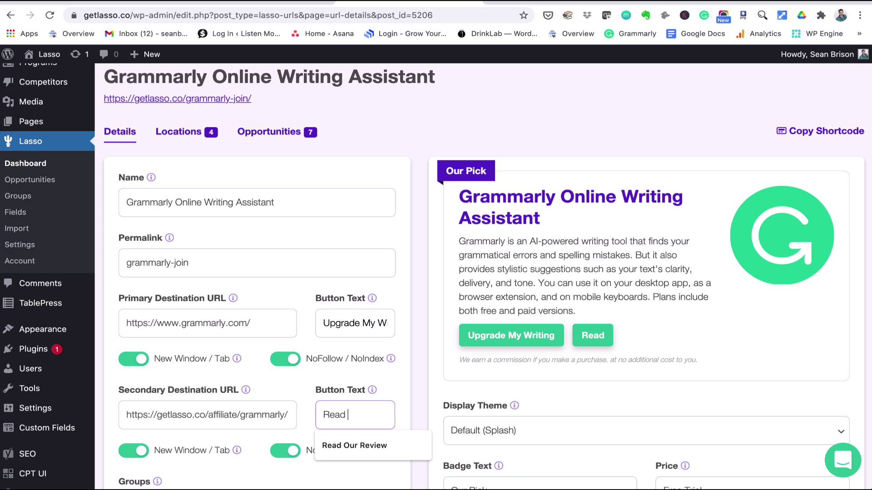
pyautogui.write(' My')
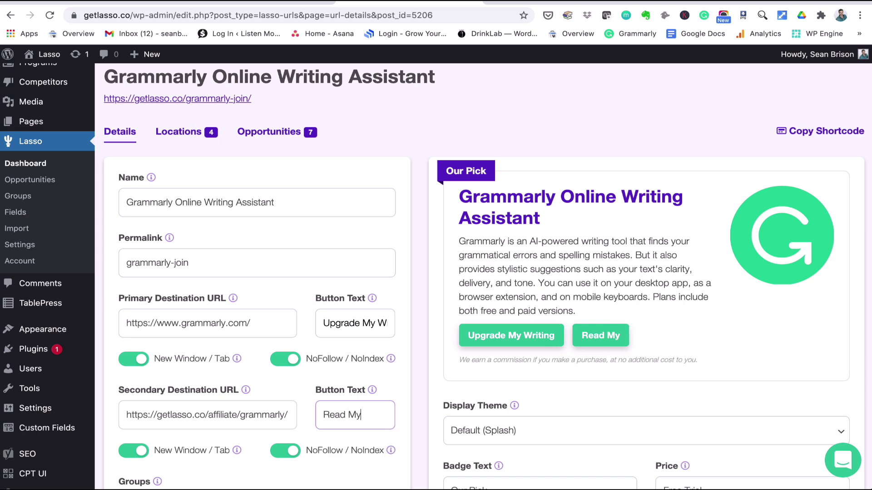
pyautogui.write(' Review')
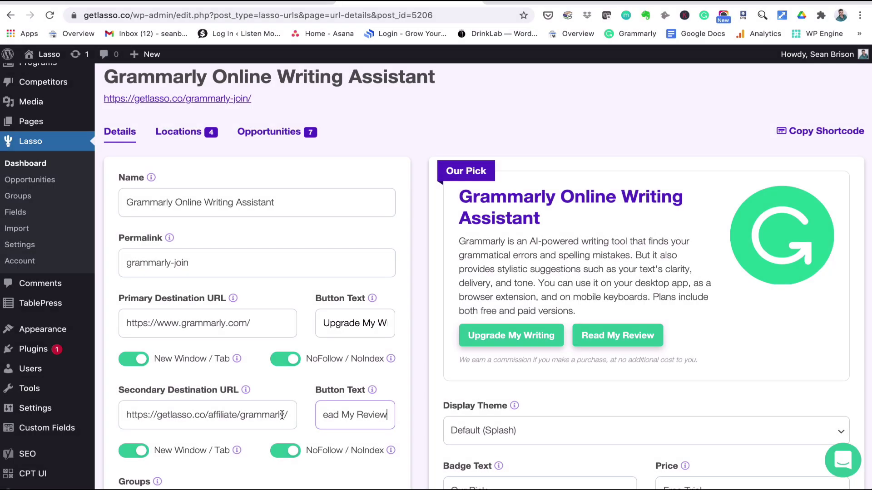
pyautogui.click(283, 415)
pyautogui.hotkey('ctrl', 'a')
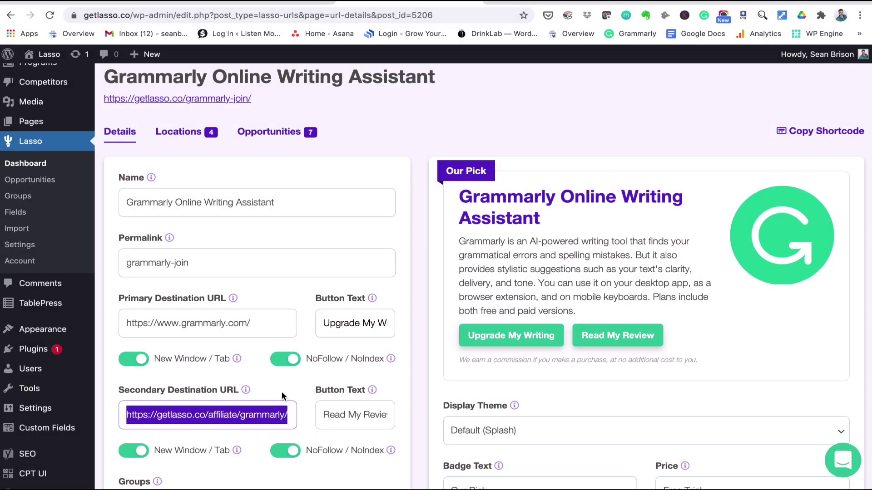
pyautogui.click(303, 410)
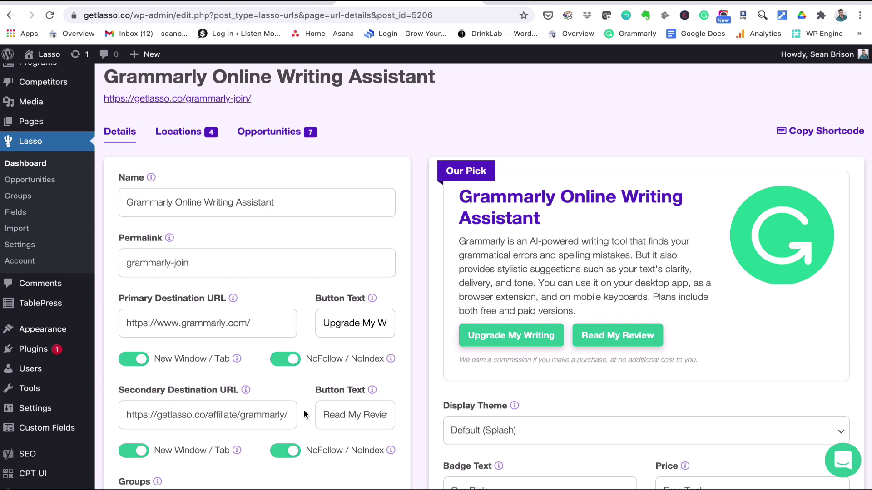
pyautogui.scroll(-3, 303, 410)
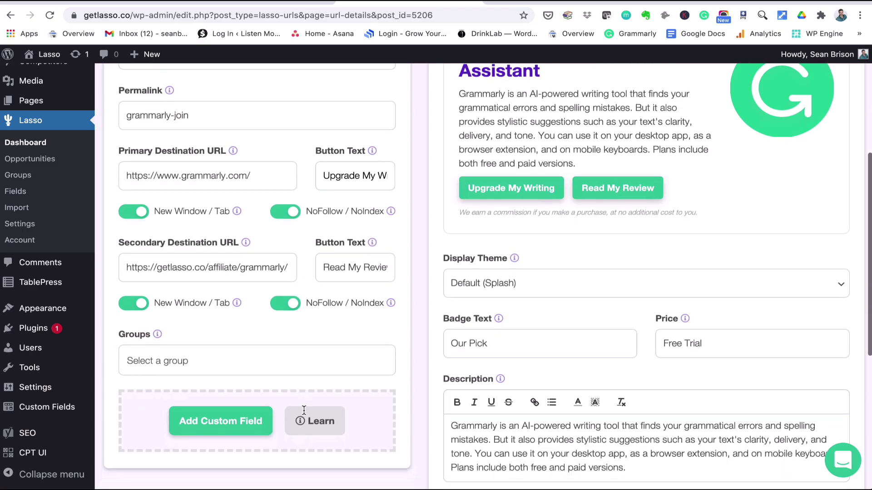
pyautogui.scroll(-1, 304, 410)
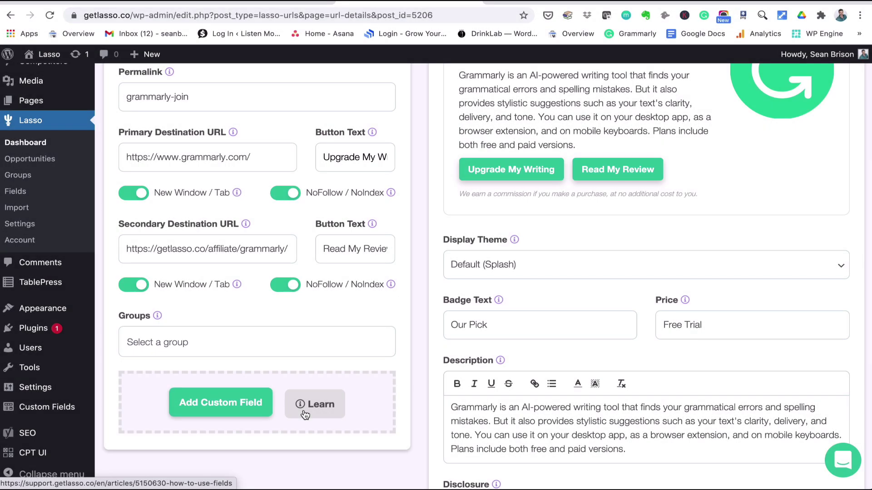
pyautogui.click(185, 343)
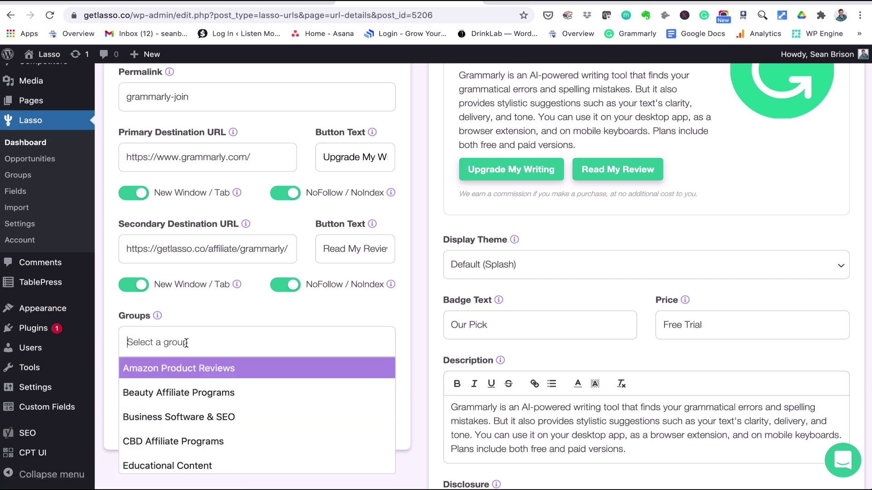
pyautogui.scroll(-3, 184, 402)
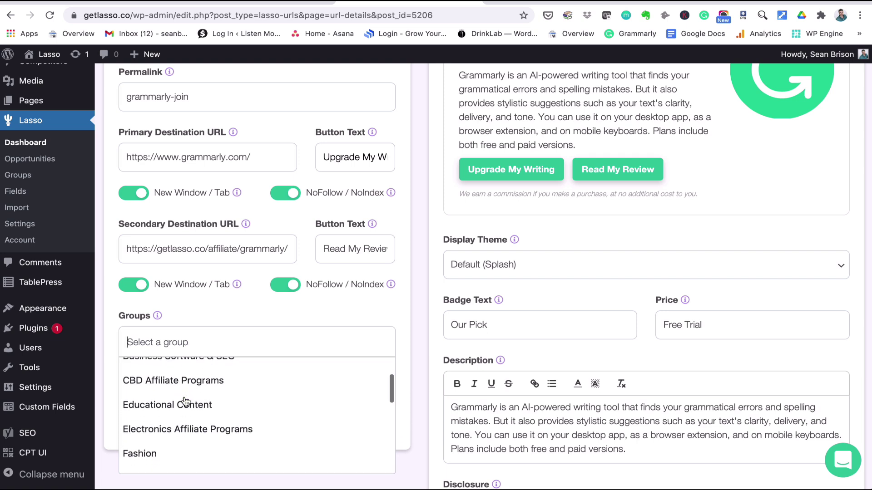
pyautogui.scroll(-3, 184, 397)
pyautogui.scroll(1, 184, 393)
pyautogui.click(183, 391)
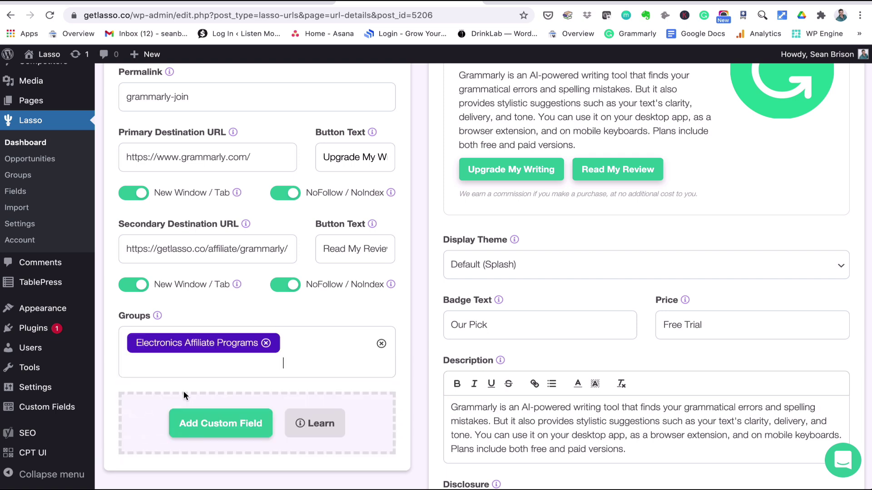
pyautogui.click(266, 344)
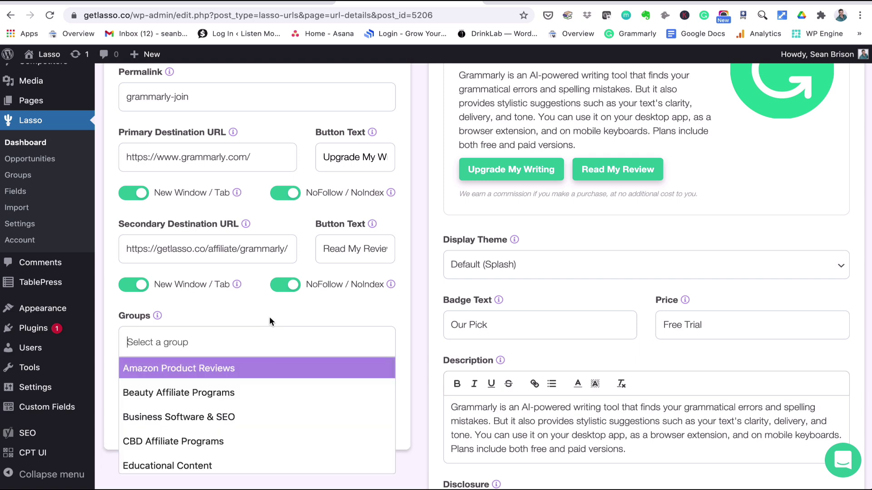
pyautogui.click(270, 321)
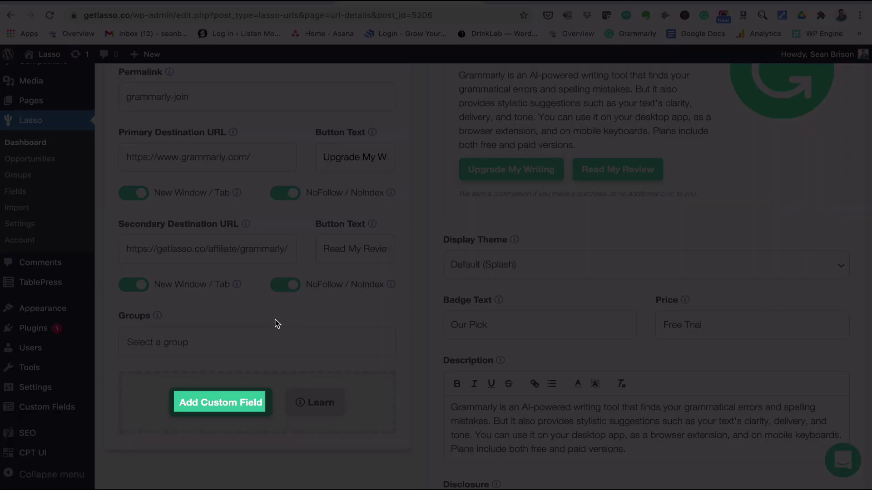
pyautogui.click(222, 402)
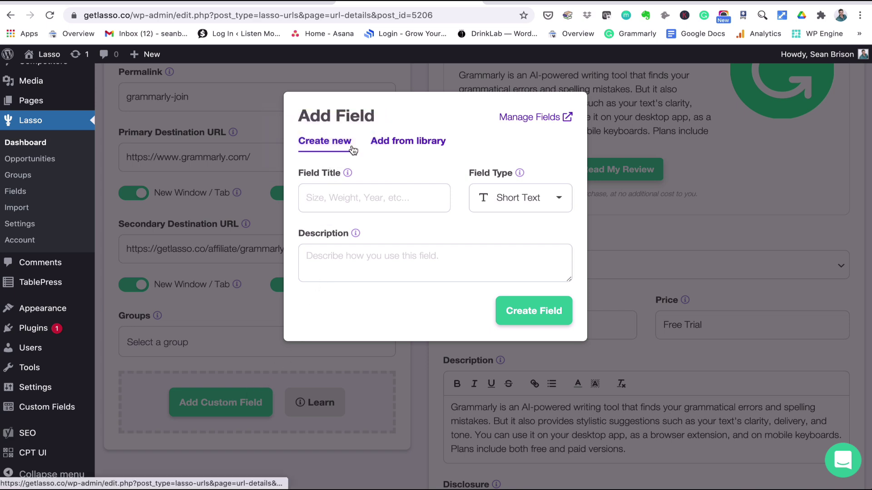
pyautogui.click(411, 142)
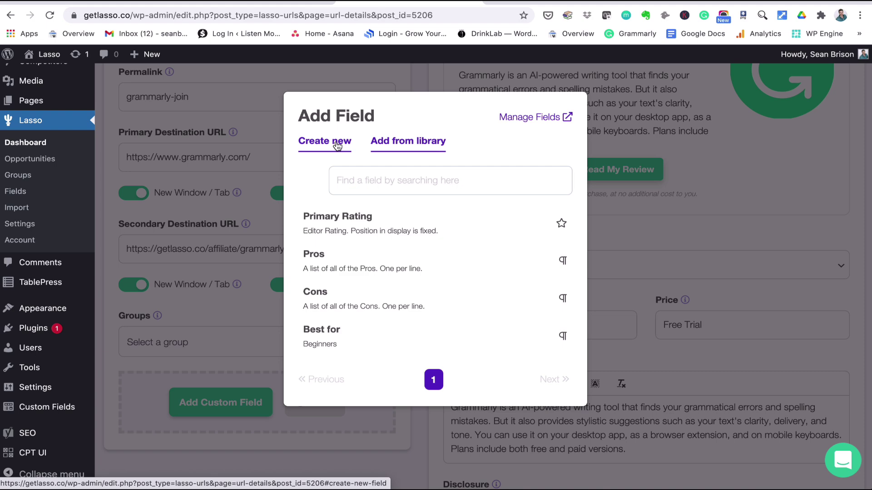
pyautogui.click(256, 309)
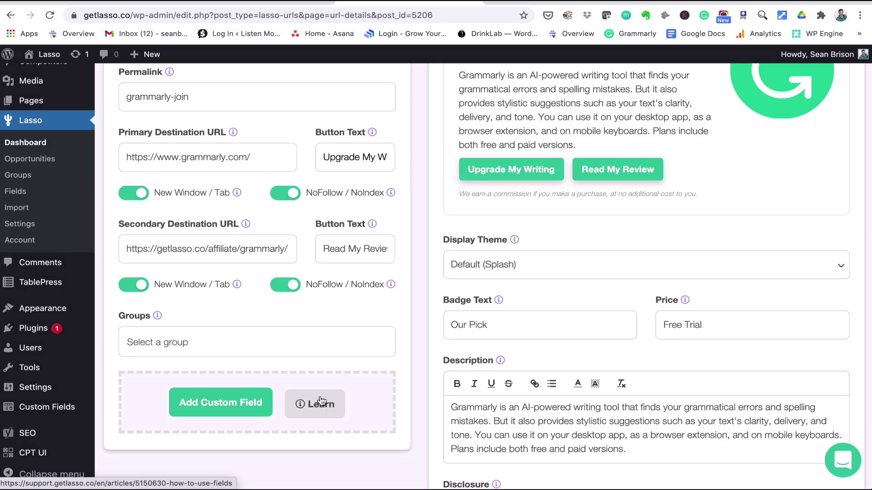
pyautogui.scroll(5, 321, 401)
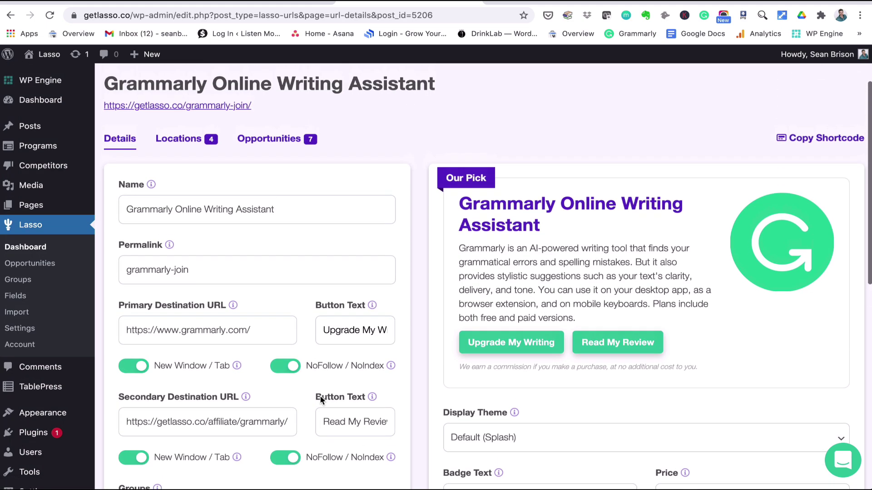
pyautogui.moveTo(796, 258)
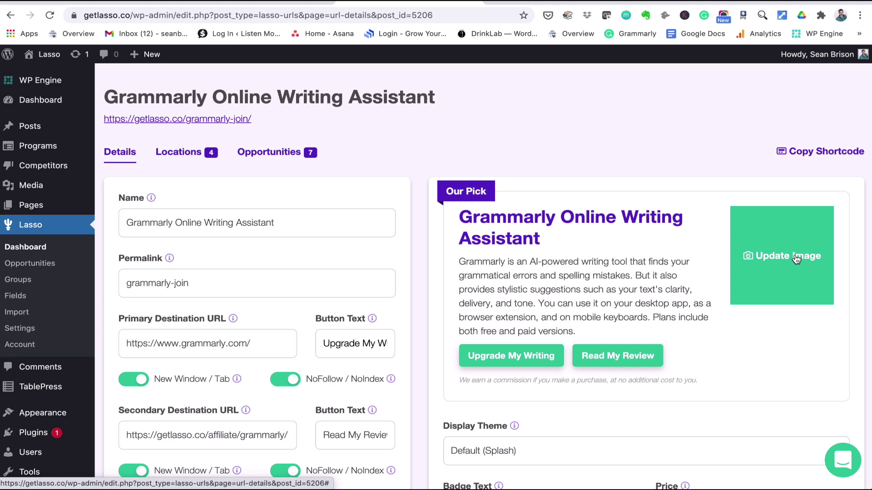
pyautogui.click(796, 257)
pyautogui.scroll(-2, 770, 367)
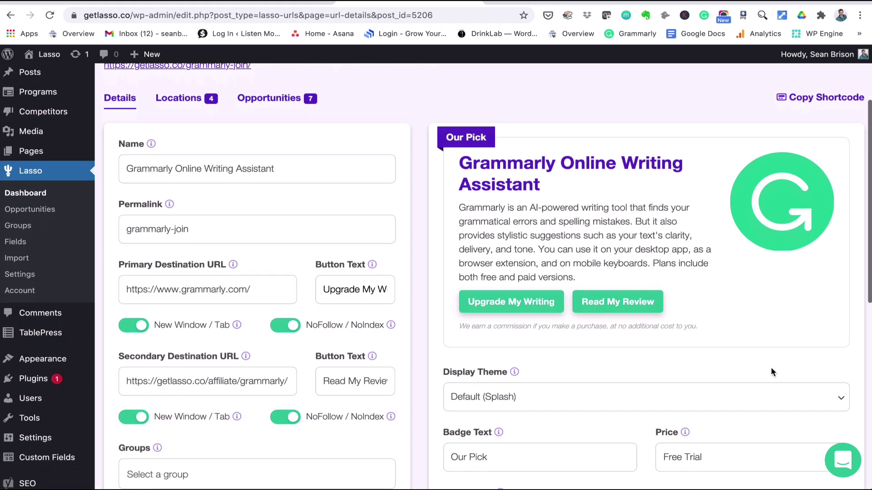
pyautogui.scroll(-2, 771, 367)
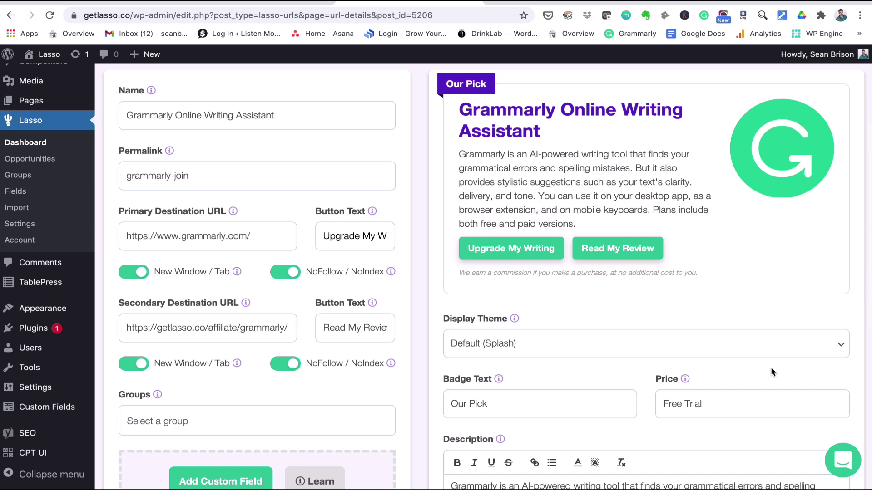
pyautogui.click(666, 346)
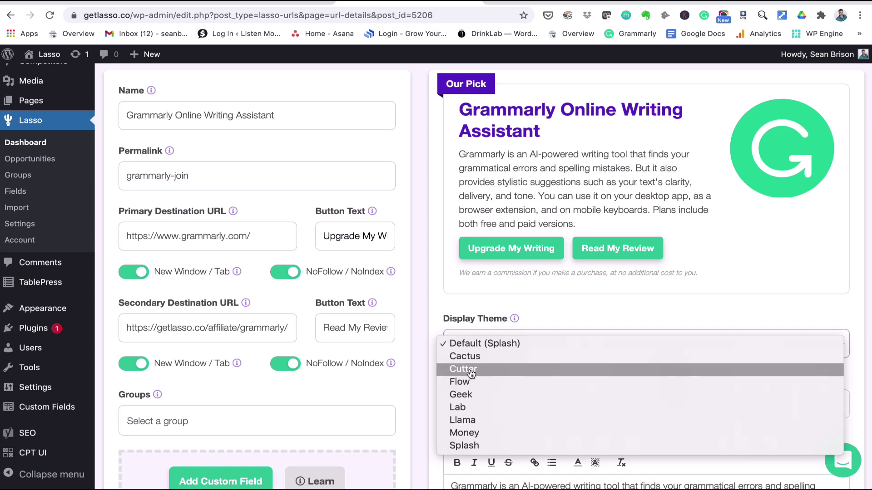
pyautogui.click(460, 382)
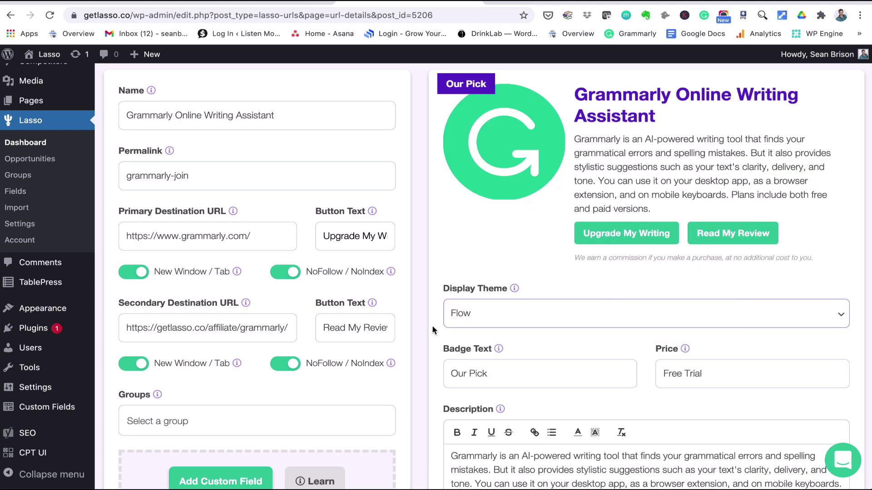
pyautogui.click(491, 317)
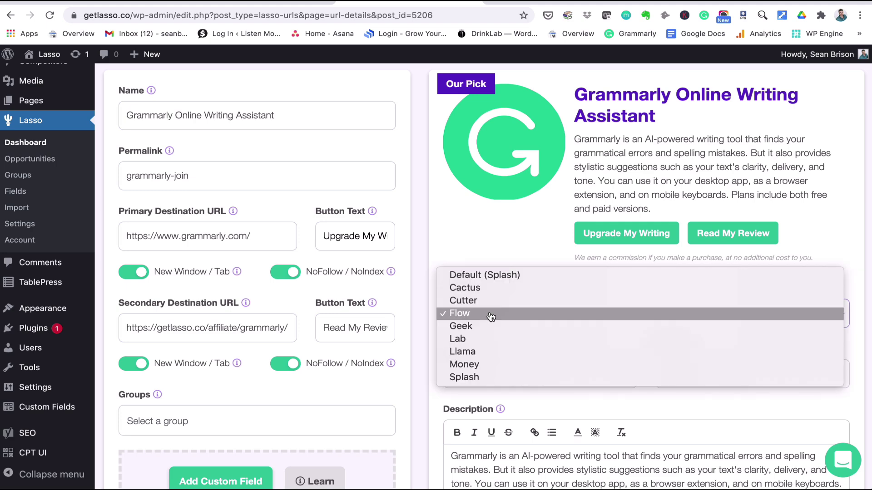
pyautogui.click(477, 301)
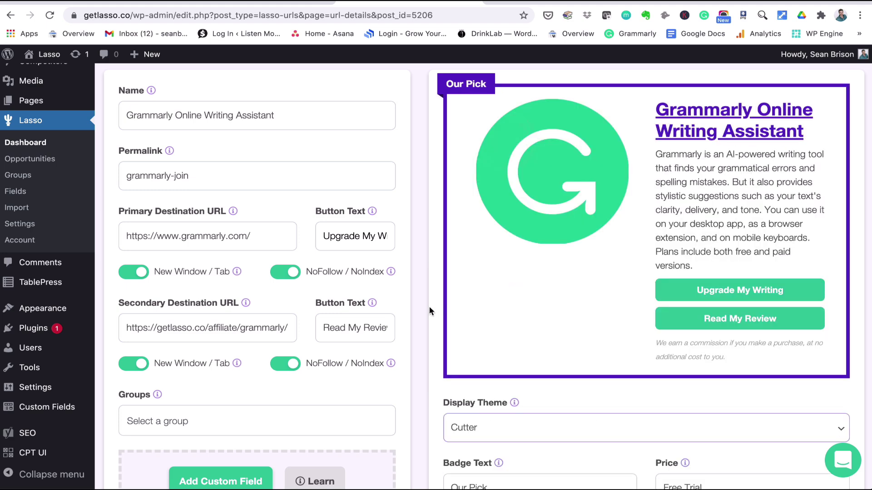
pyautogui.click(478, 427)
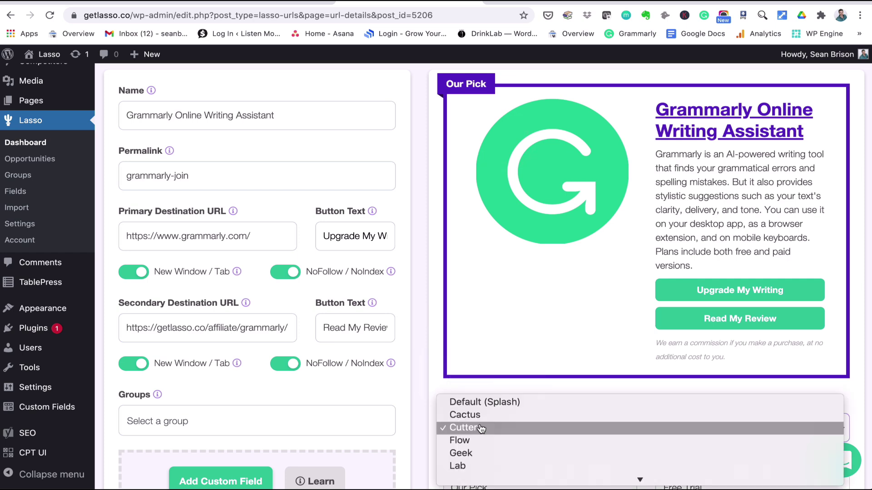
pyautogui.click(481, 401)
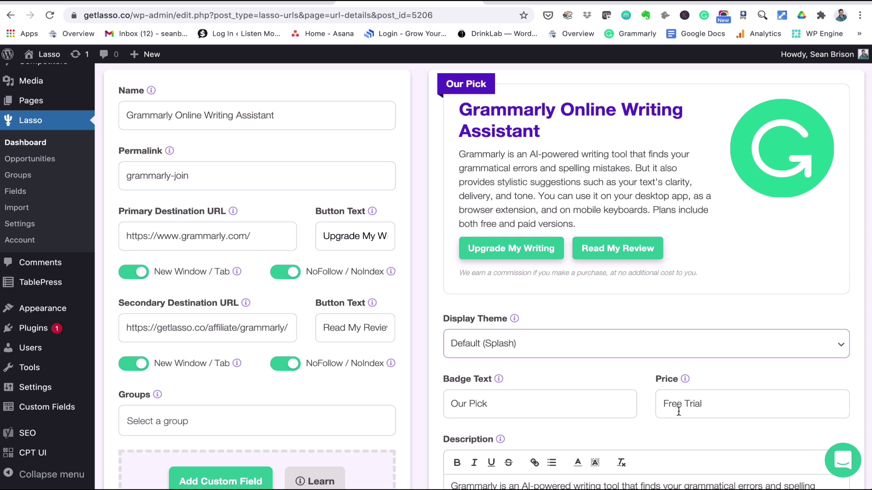
# Step: Select the Free Trial price and switch on Show Price for the Grammarly box
pyautogui.click(708, 406)
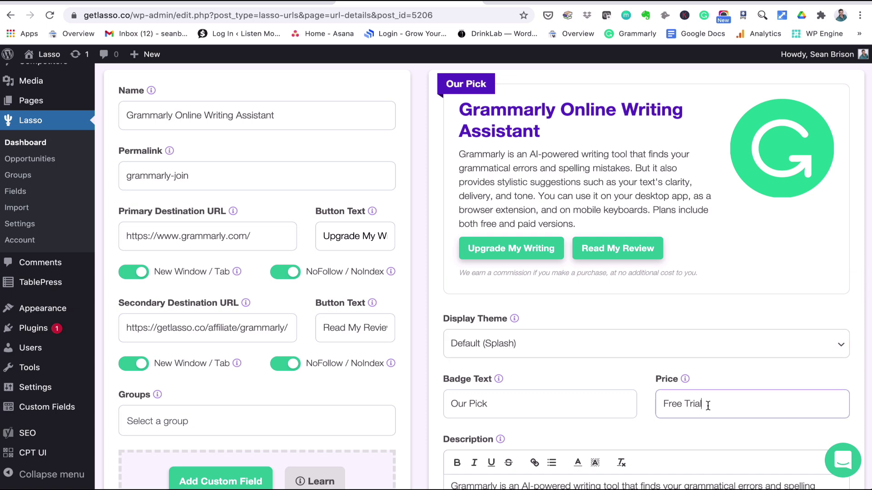
pyautogui.tripleClick(708, 406)
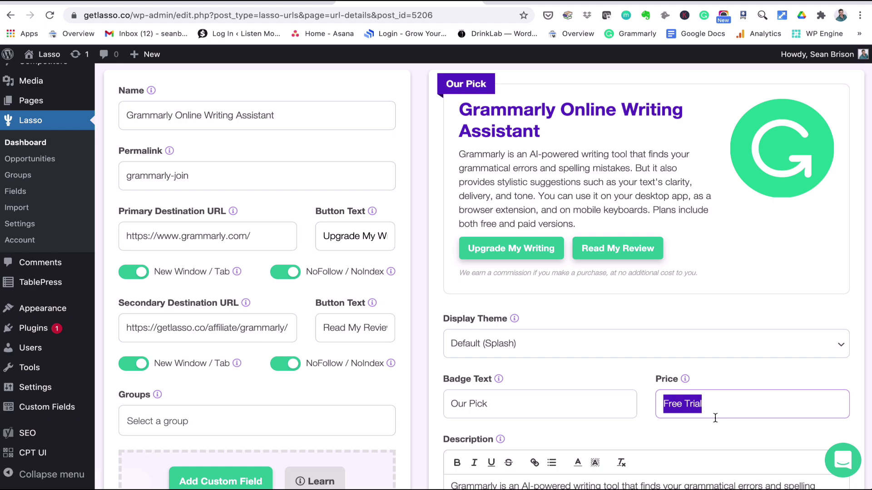
pyautogui.scroll(-4, 715, 418)
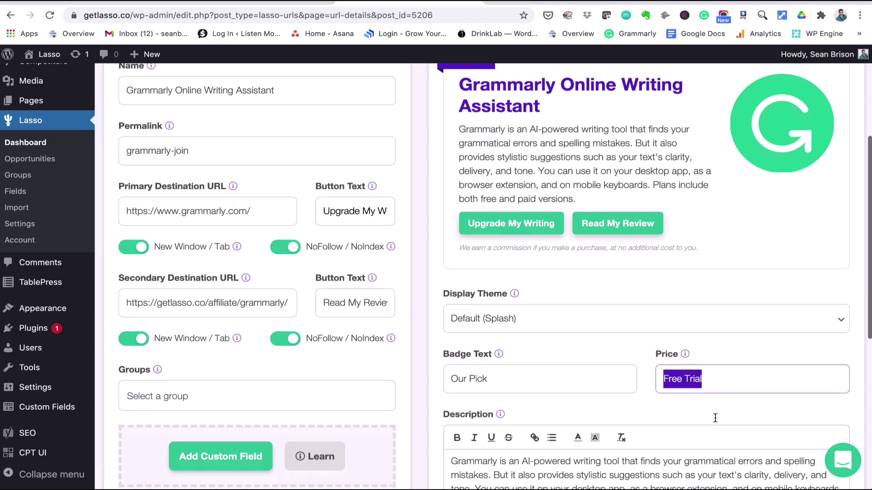
pyautogui.scroll(-2, 716, 418)
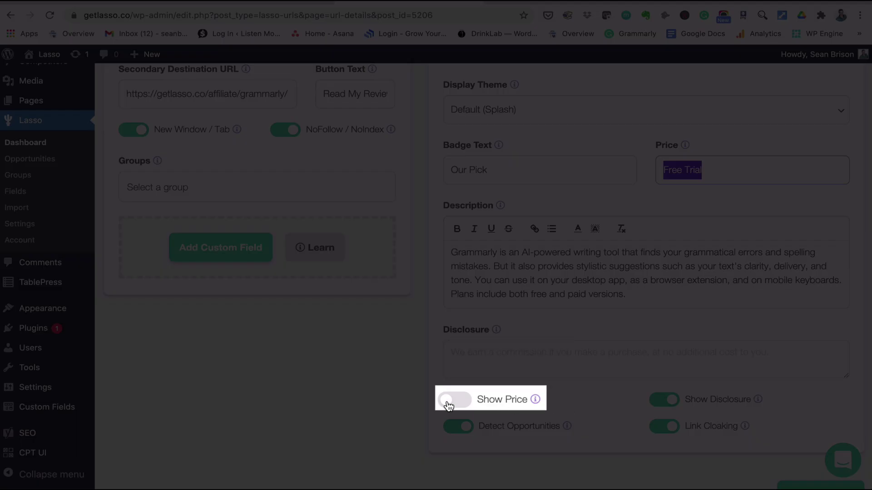
pyautogui.click(453, 399)
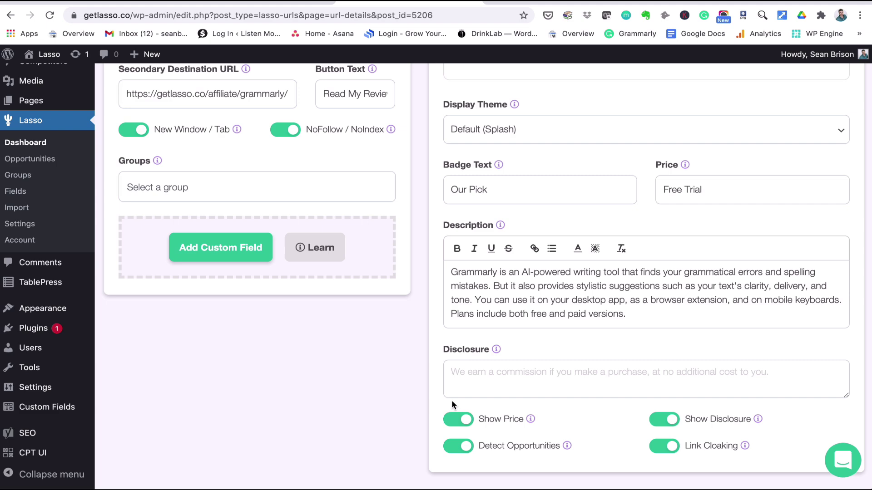
pyautogui.scroll(5, 451, 400)
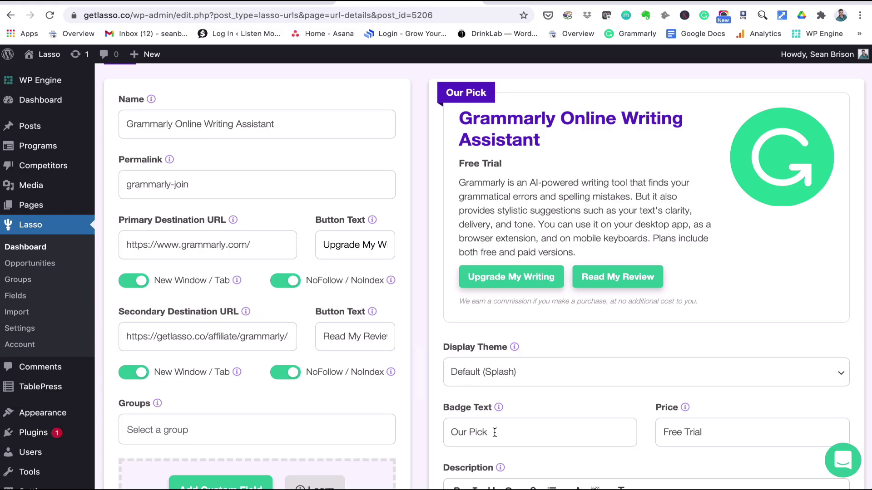
# Step: Change the badge text from 'Our Pick' to 'My Pick', briefly trying 'Best Seller' first
pyautogui.moveTo(494, 432); pyautogui.dragTo(448, 433)
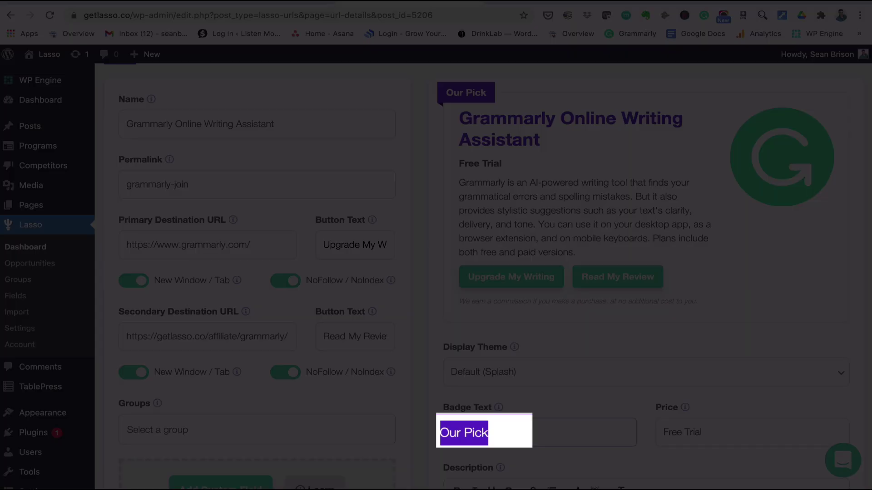
pyautogui.write('Best S')
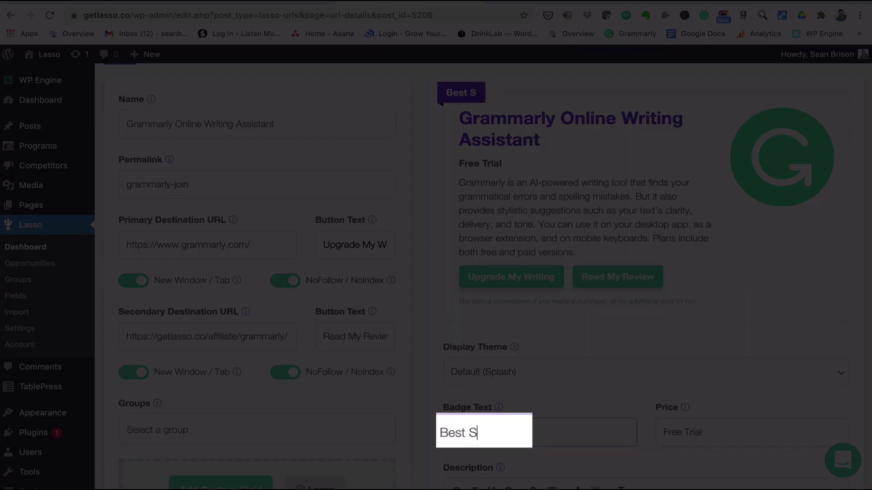
pyautogui.write('eller')
pyautogui.press('super+a')
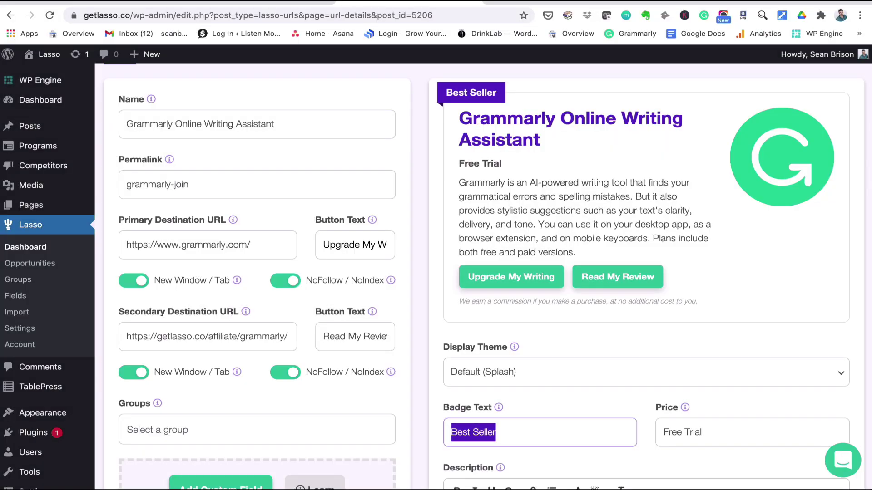
pyautogui.write('My Pick')
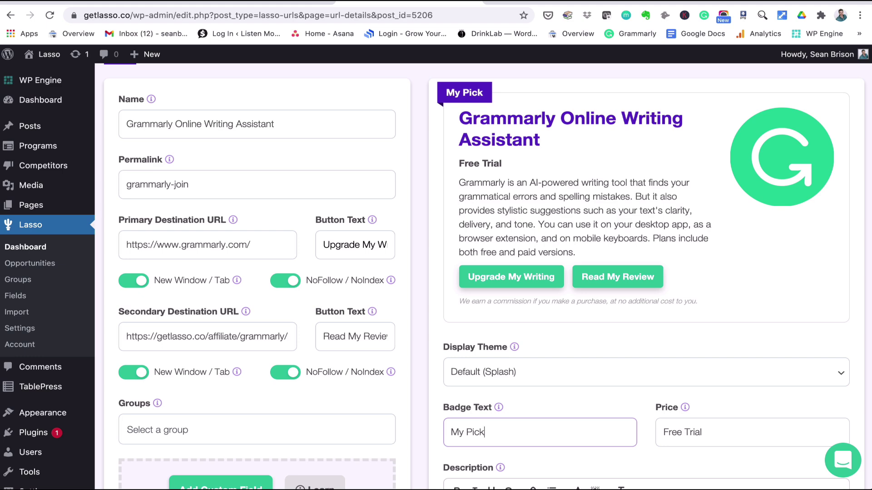
pyautogui.scroll(-3, 439, 479)
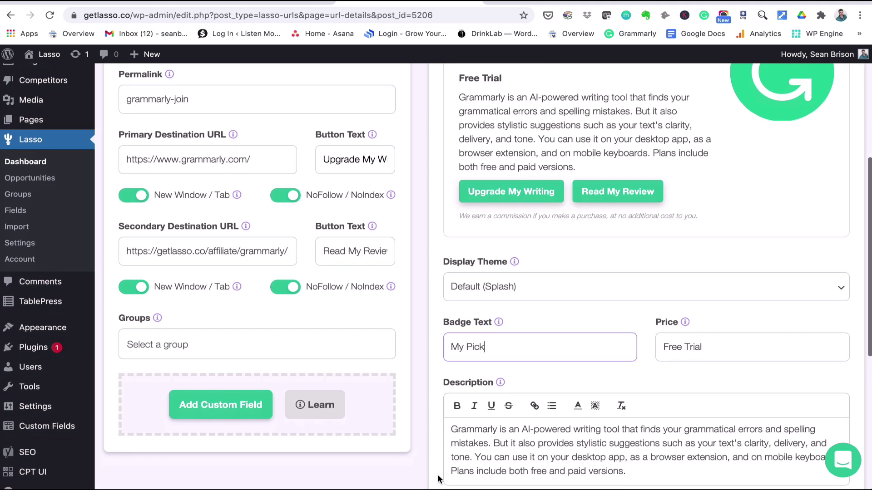
pyautogui.scroll(-1, 439, 479)
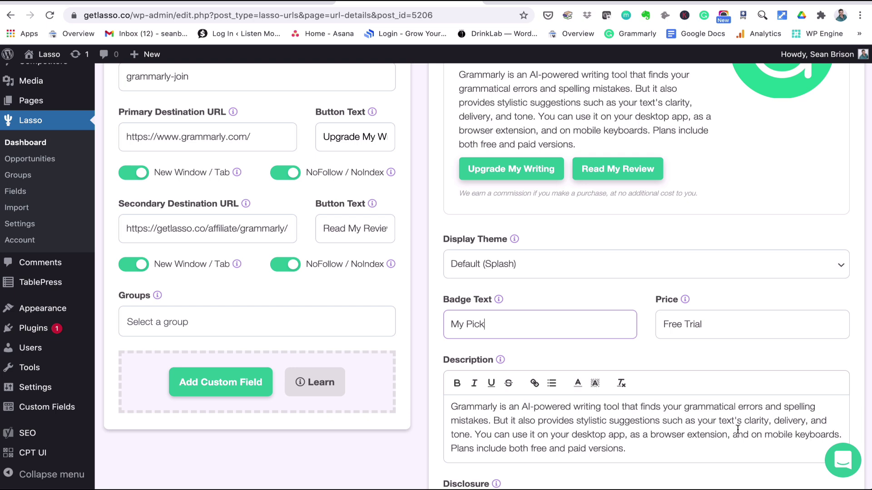
pyautogui.scroll(-4, 737, 429)
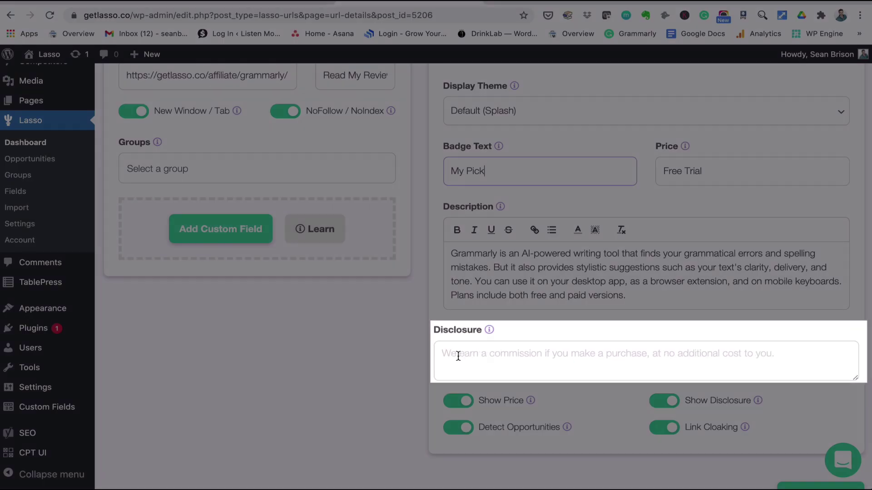
pyautogui.click(454, 356)
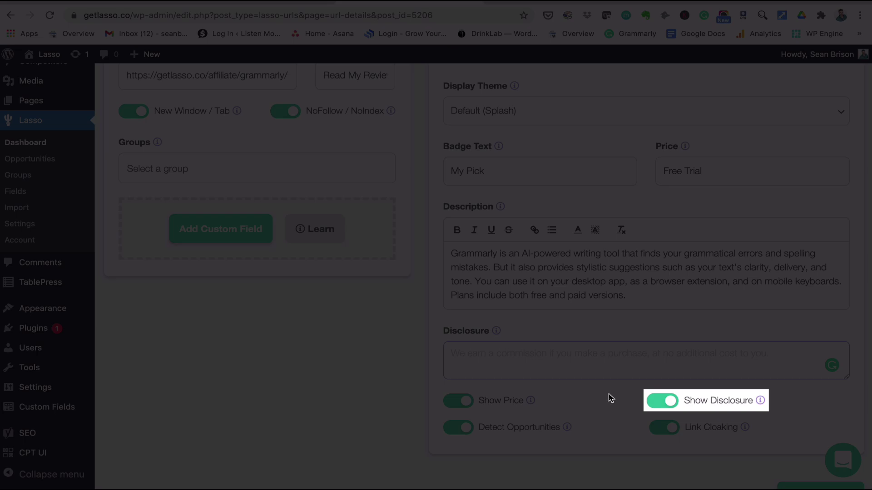
pyautogui.click(660, 402)
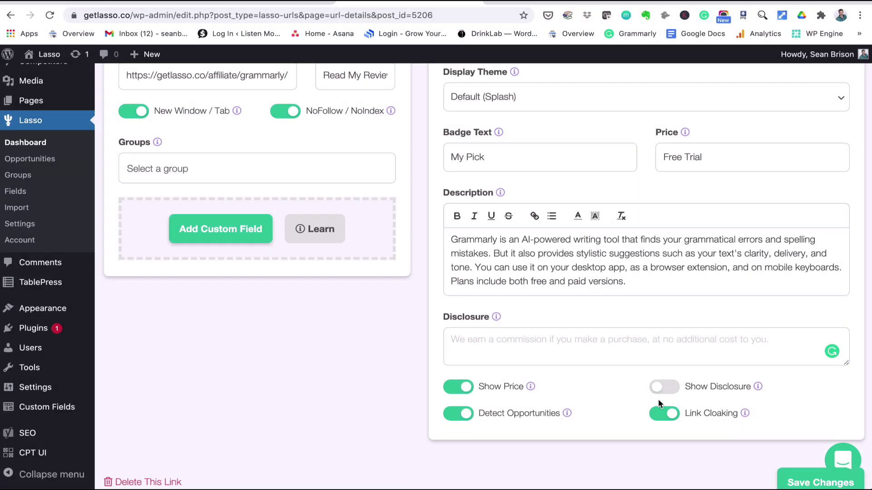
pyautogui.click(659, 388)
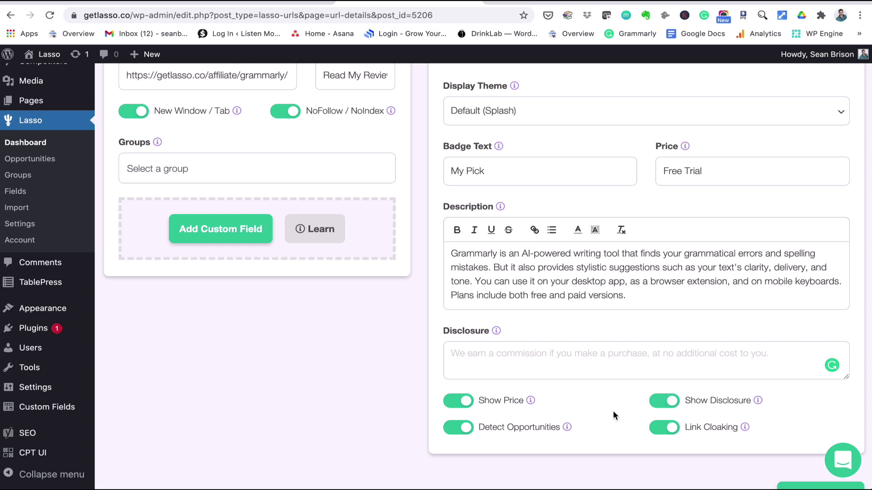
pyautogui.scroll(10, 613, 411)
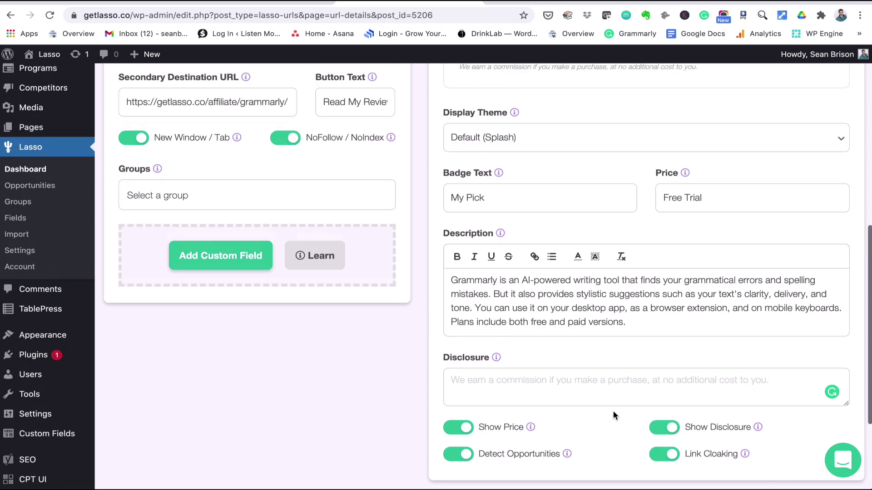
pyautogui.scroll(1, 614, 416)
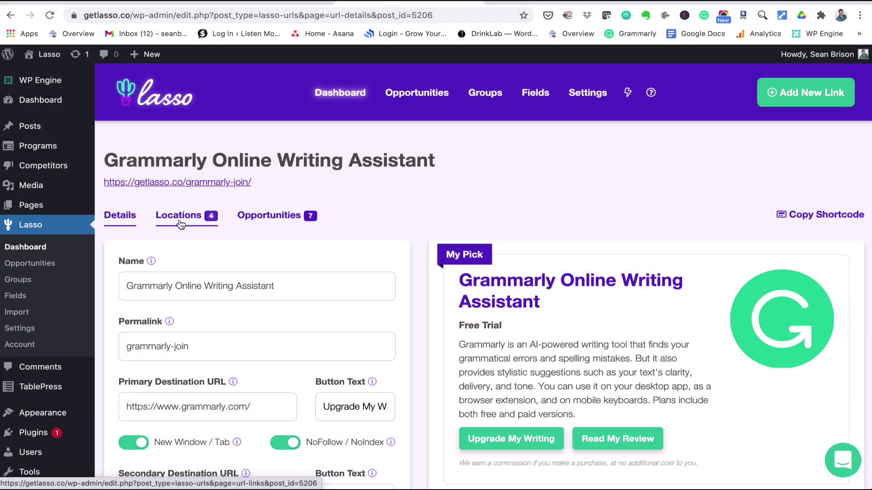
pyautogui.scroll(-7, 180, 225)
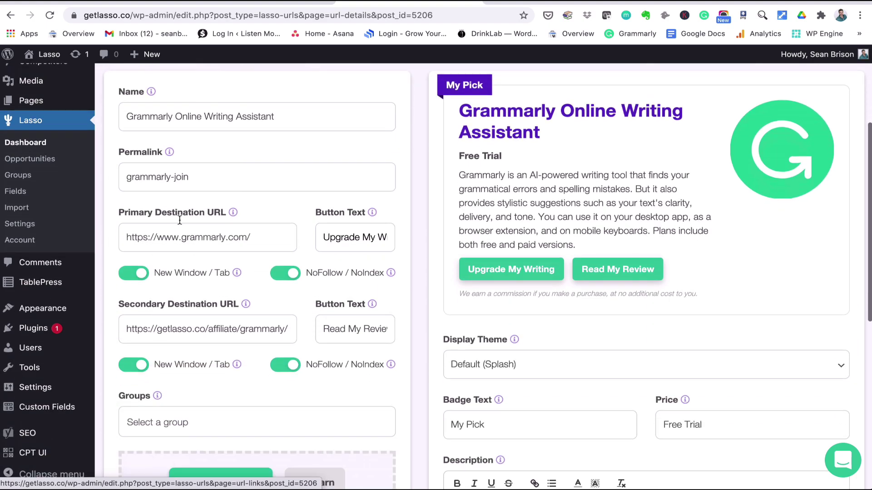
pyautogui.scroll(-4, 499, 418)
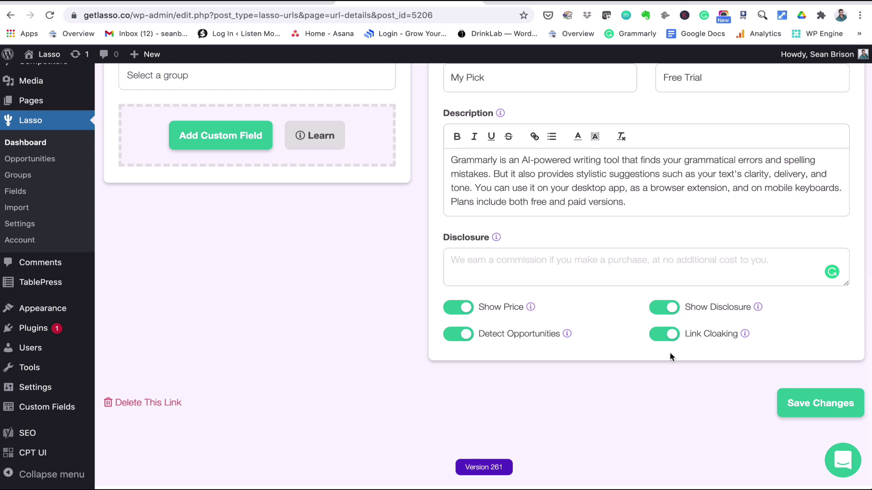
pyautogui.scroll(8, 669, 357)
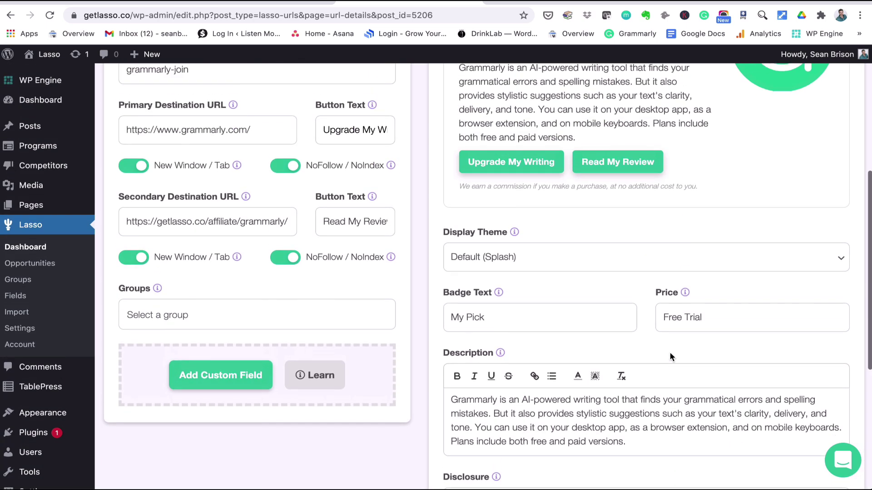
pyautogui.scroll(5, 669, 352)
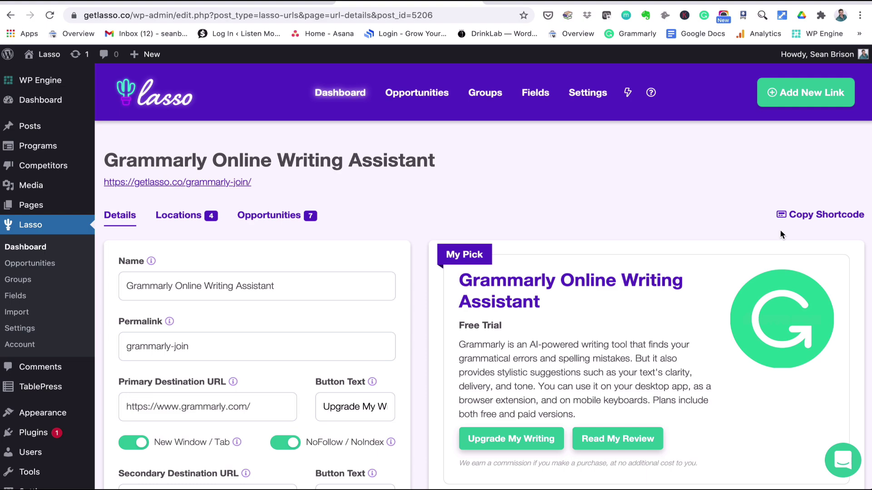
pyautogui.scroll(-10, 780, 234)
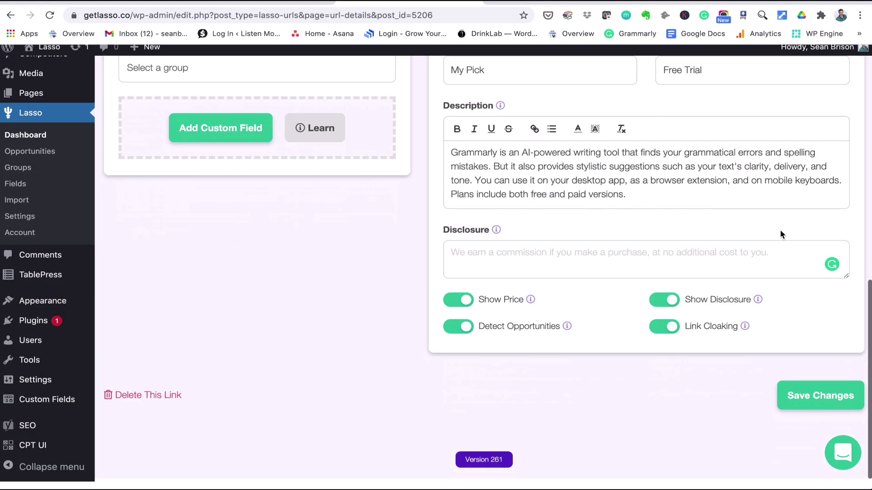